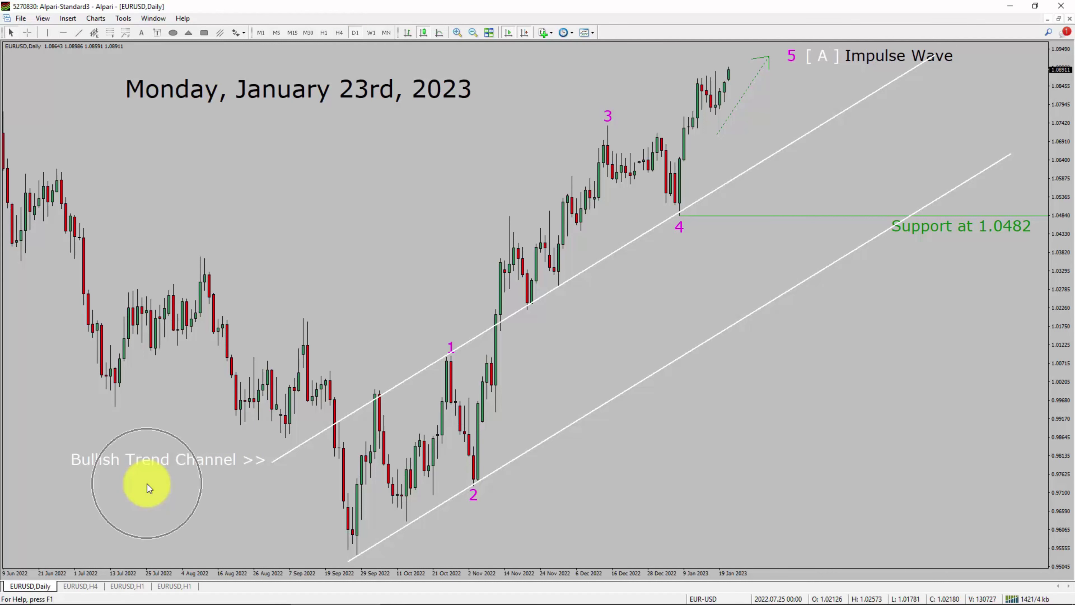
Step: Check the price of the support line at the wave 4 low on the EURUSD daily chart with the crosshair
left_click_drag(148, 483, 155, 499)
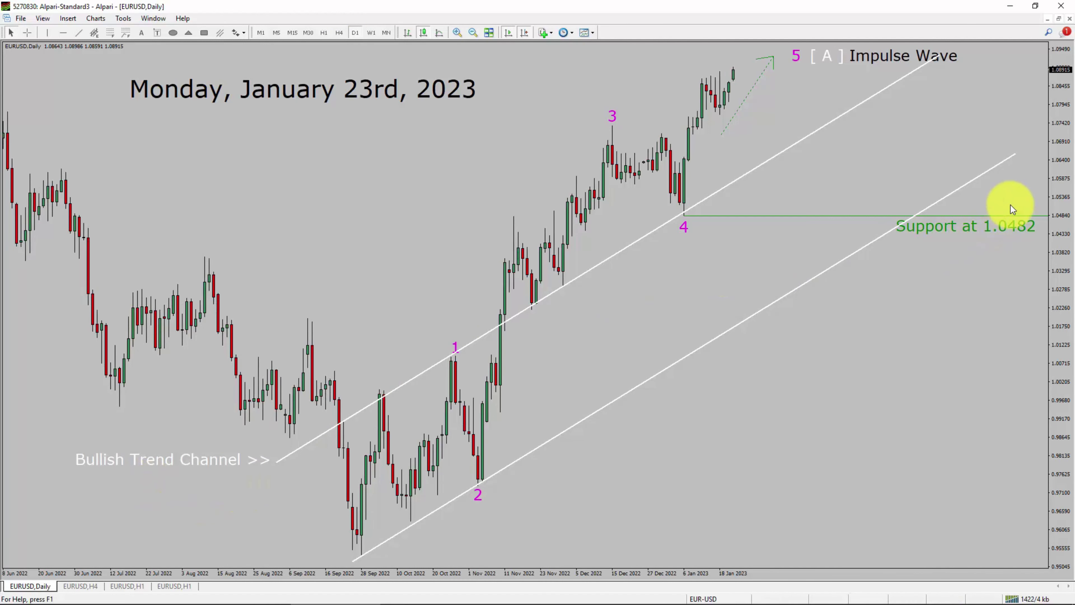
middle_click(1027, 212)
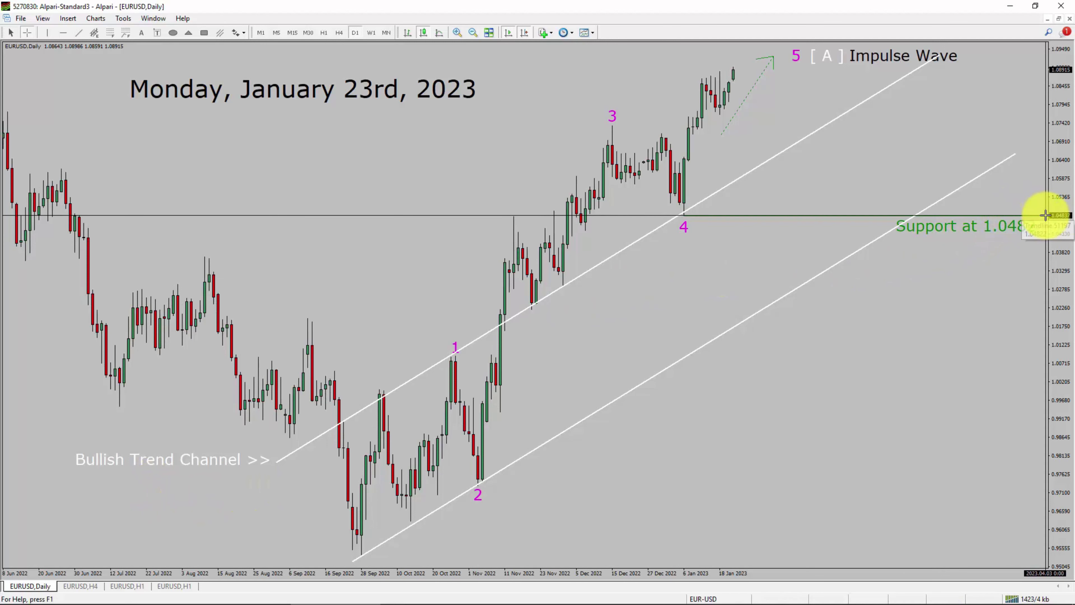
left_click_drag(1046, 215, 1046, 215)
key("ctrl")
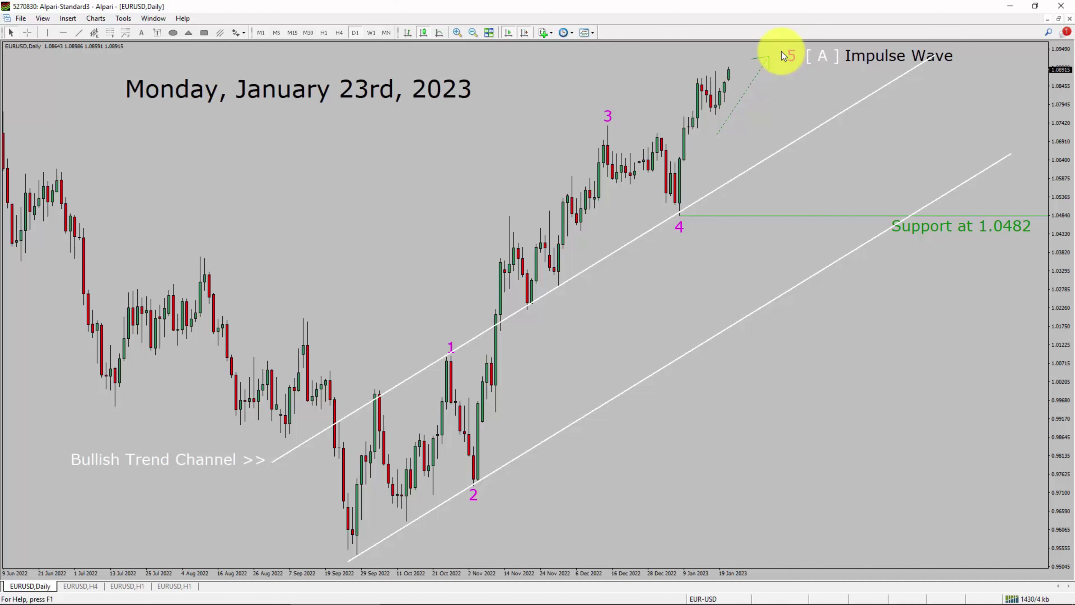
middle_click(1042, 216)
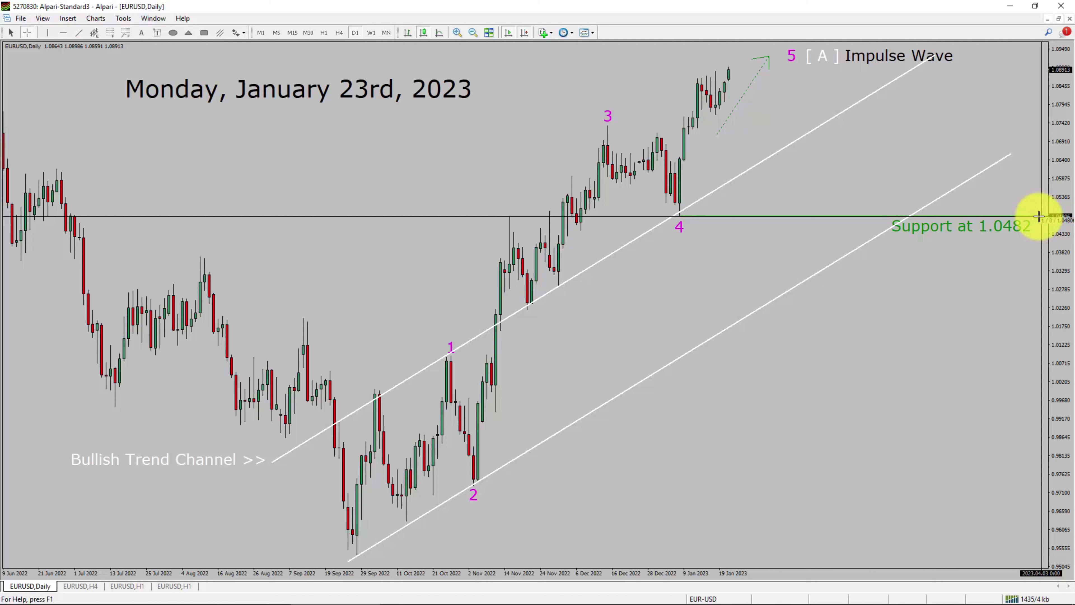
left_click(1039, 216)
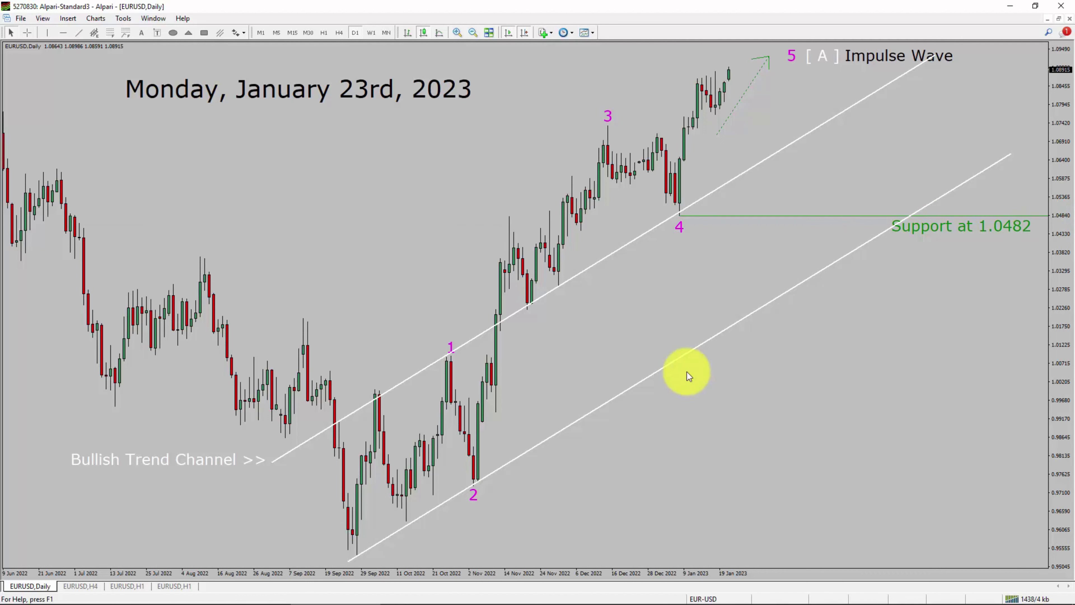
Step: Switch to the EURUSD H4 chart and examine the rising series of green support lines under the swing lows
left_click(77, 587)
left_click(422, 524)
left_click(601, 403)
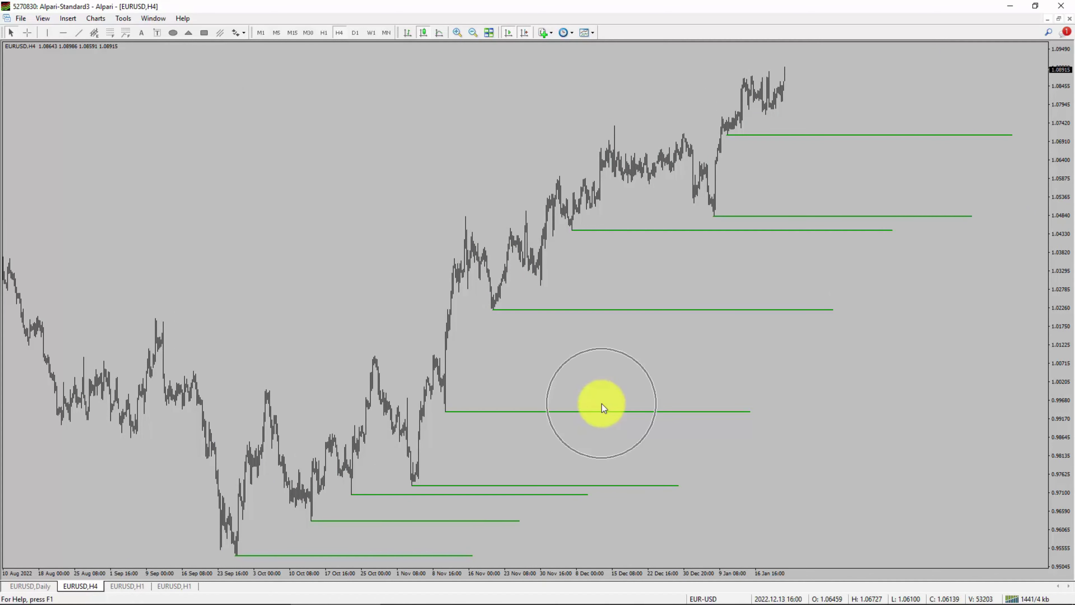
left_click(754, 255)
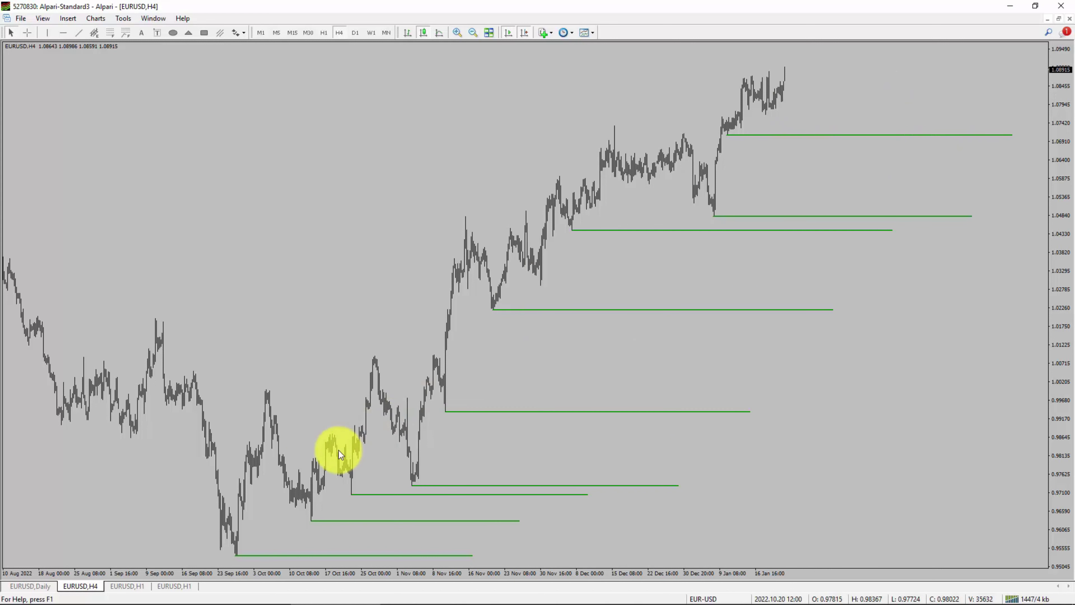
Step: Switch to the first EURUSD H1 chart and check the support line at the wave i high with the crosshair
left_click(131, 585)
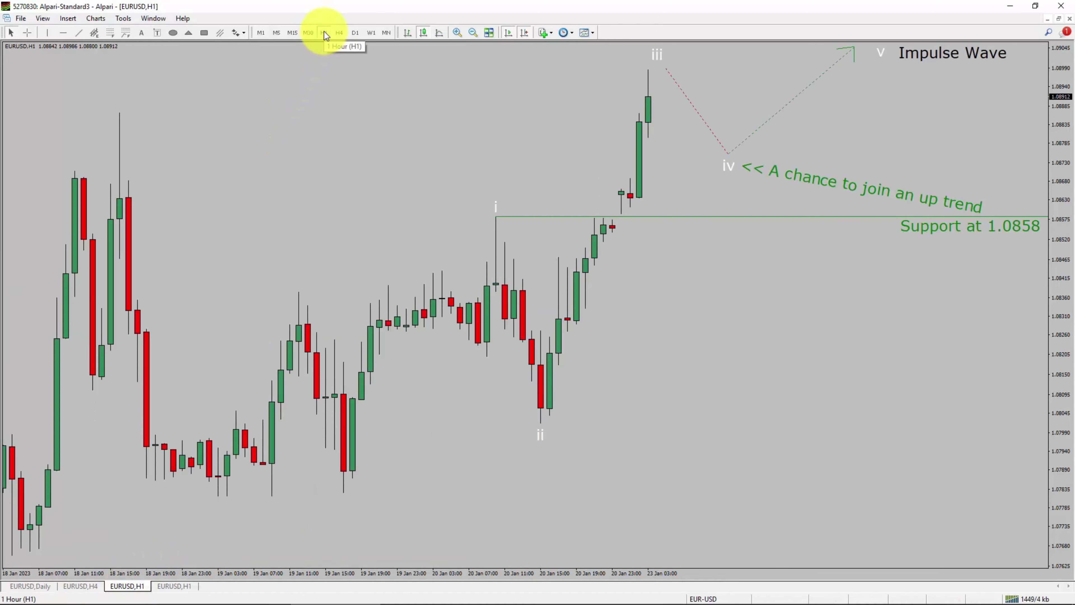
middle_click(1042, 217)
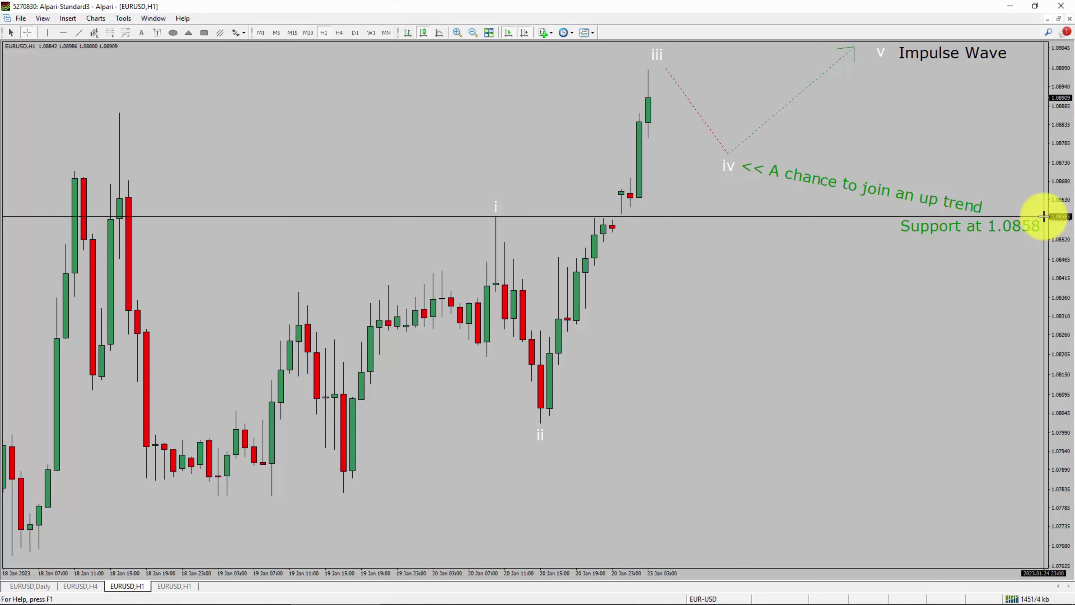
left_click(1043, 216)
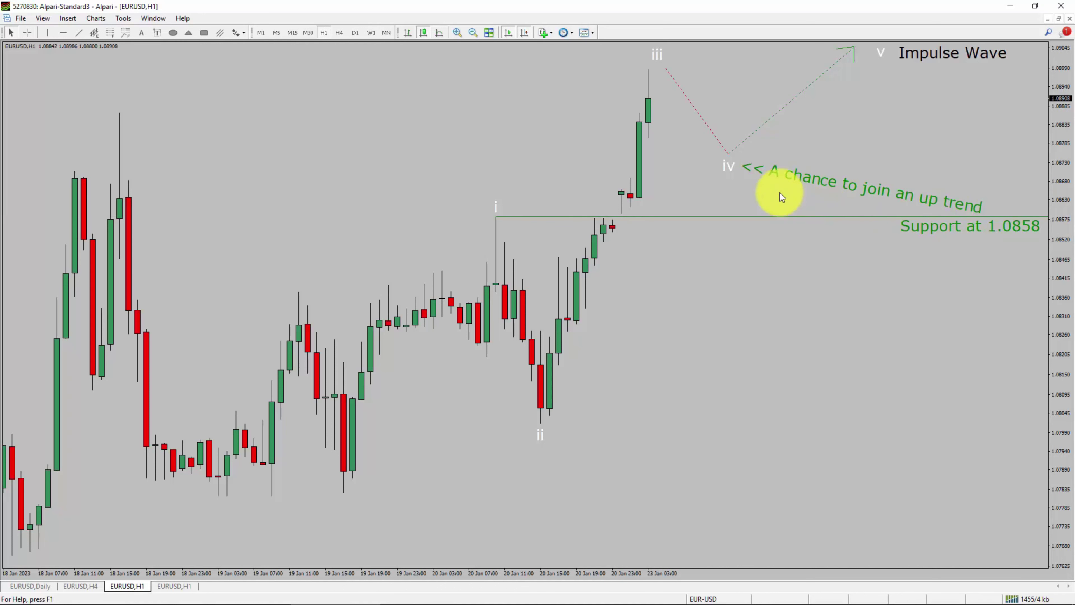
key("ctrl")
key("ctrl")
key("ctrl")
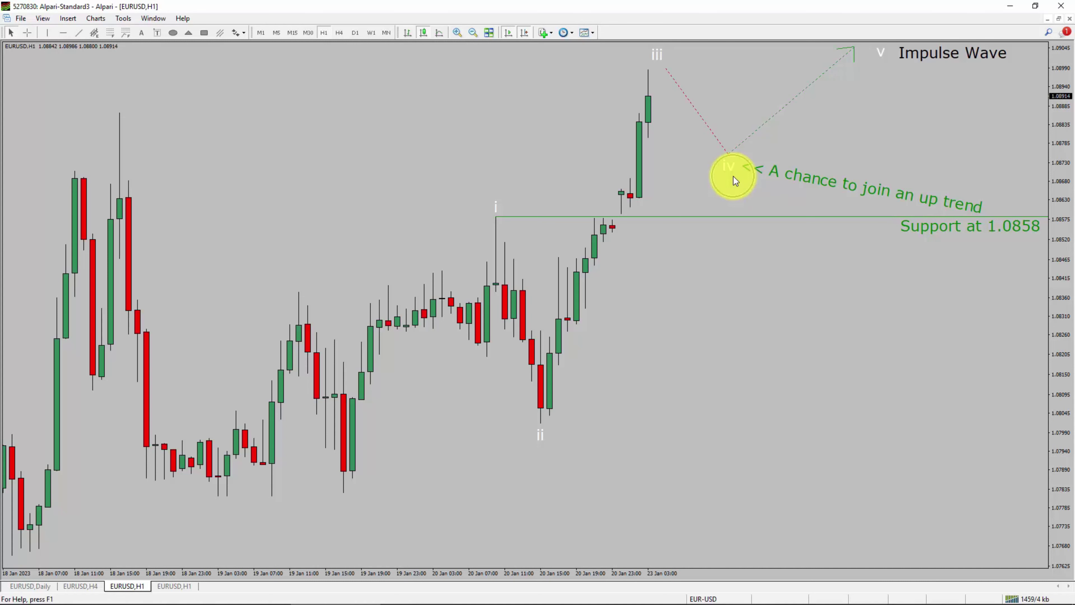
key("ctrl")
Step: Recheck the support line and examine the 0.236 Fibonacci retracement zone around wave iv on the second EURUSD H1 chart
middle_click(1044, 216)
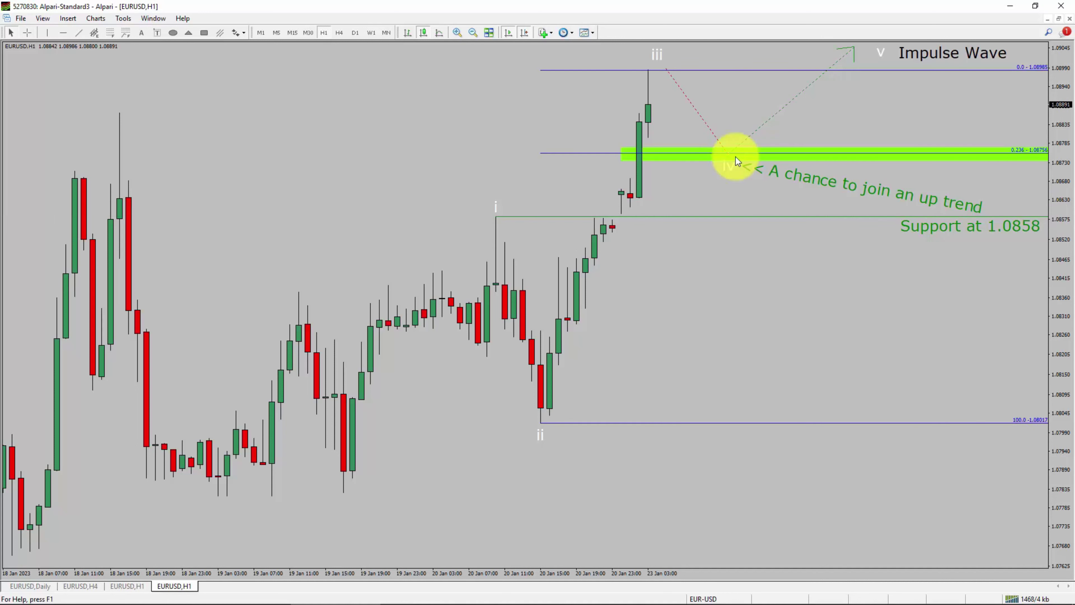
left_click(736, 156)
left_click(735, 157)
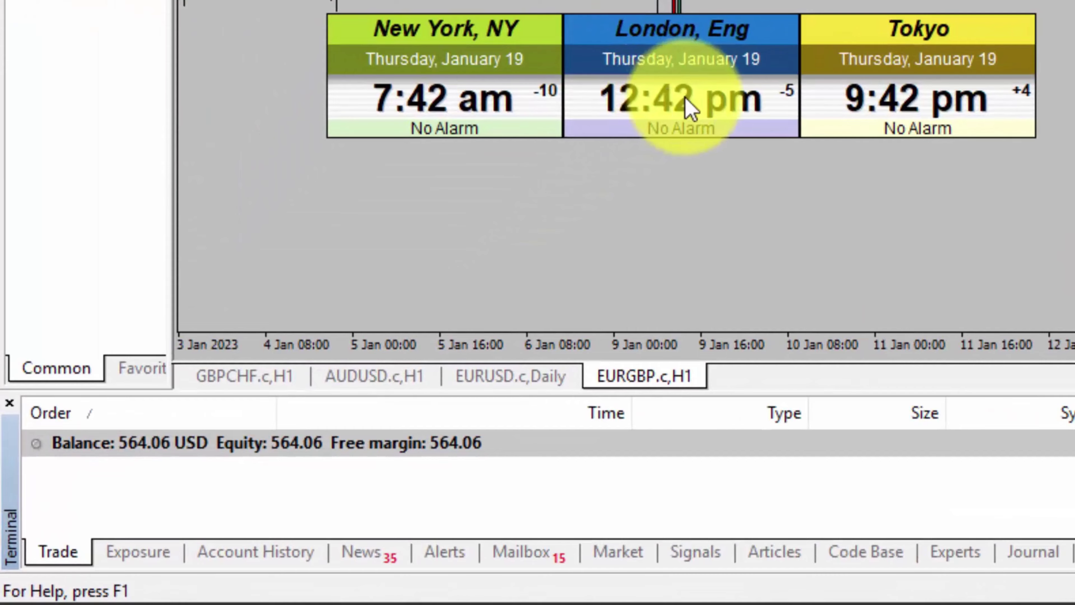
Step: Show the account history in the FXCL trading terminal and look through the list of closed orders
left_click(231, 559)
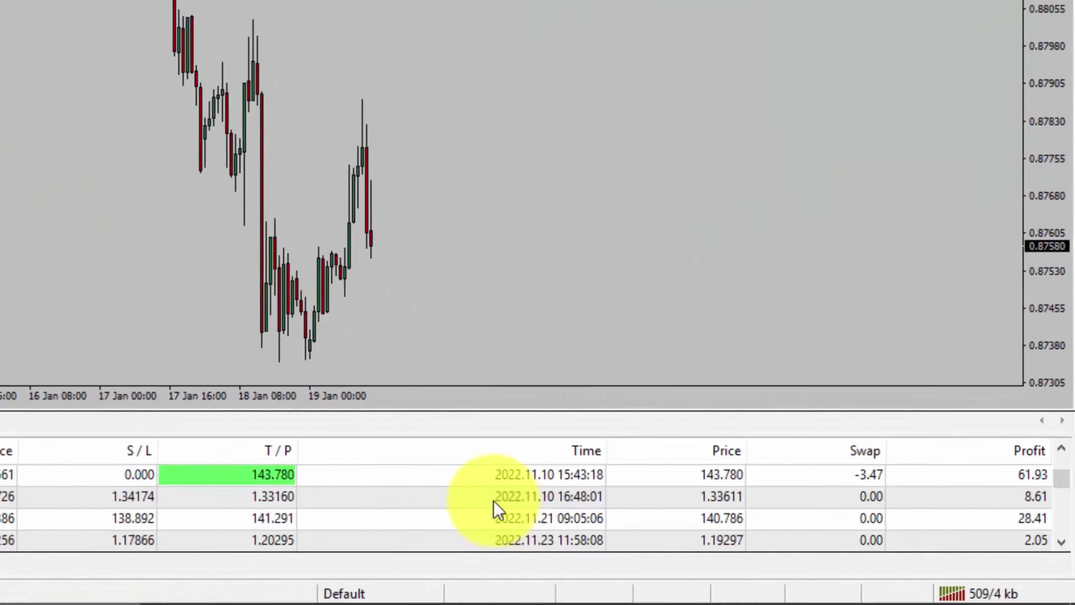
left_click_drag(1062, 478, 1063, 516)
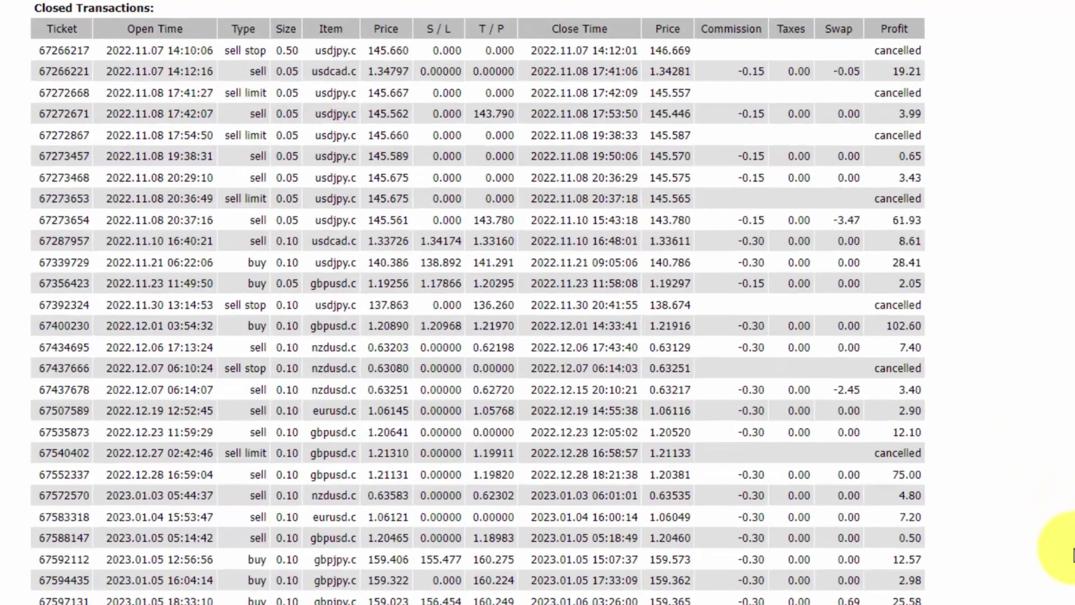
Step: Review DetailedStatement.htm in the browser down to its statistics and highlight the Total Trades and Short Positions (won %) figures
scroll(1073, 555, "down", 5)
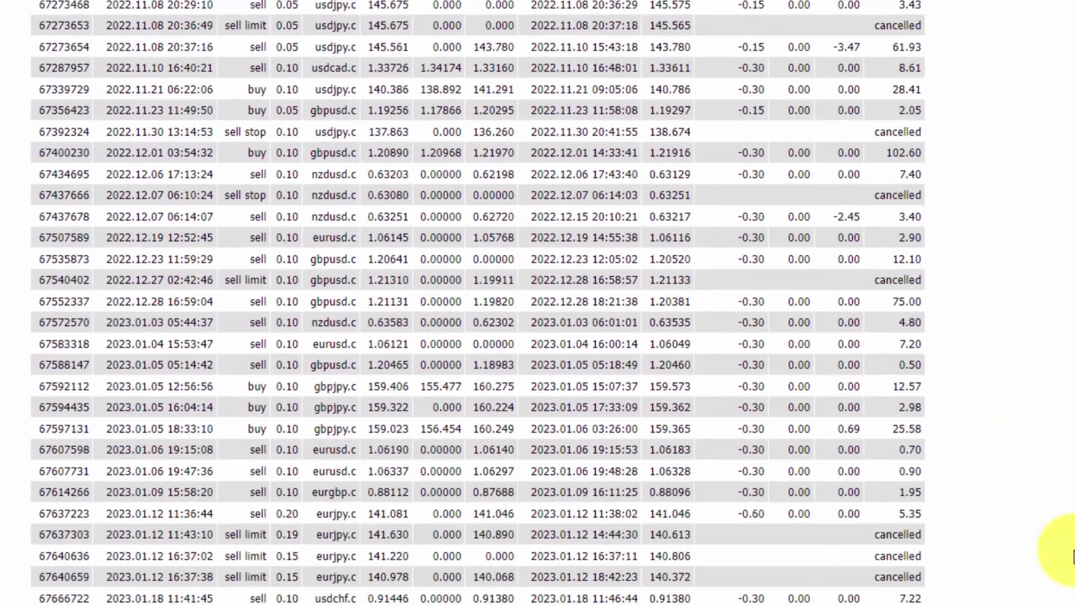
scroll(1073, 556, "down", 10)
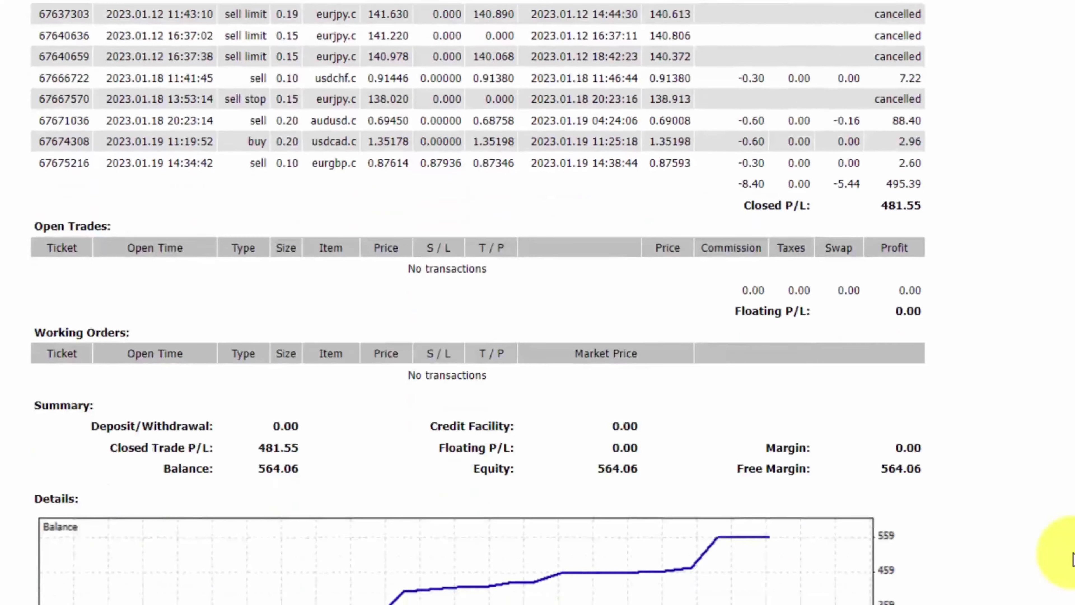
scroll(408, 527, "down", 5)
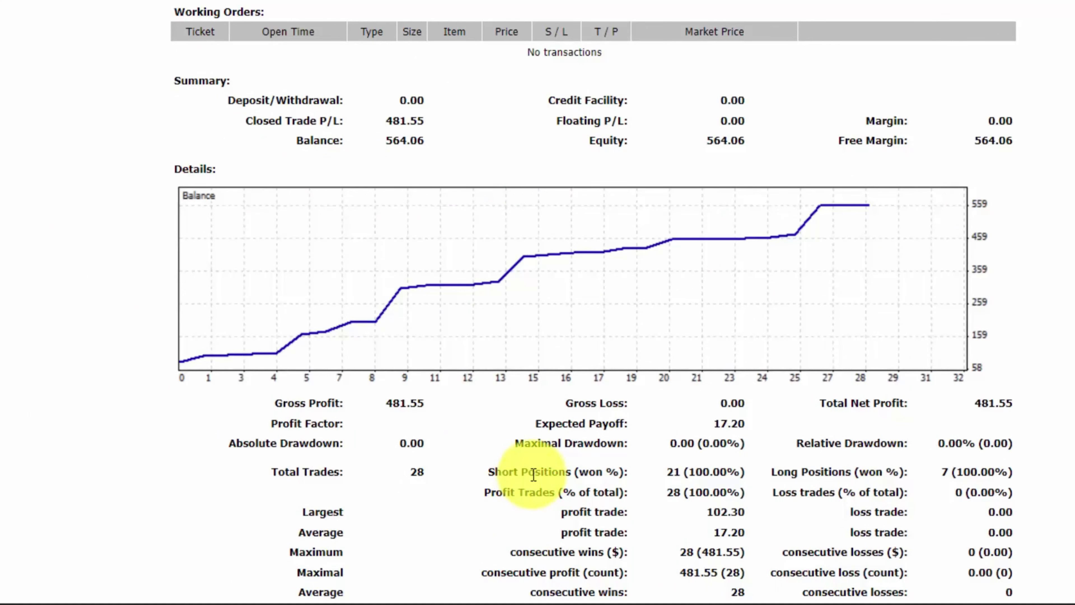
left_click_drag(253, 473, 718, 475)
left_click_drag(692, 440, 716, 439)
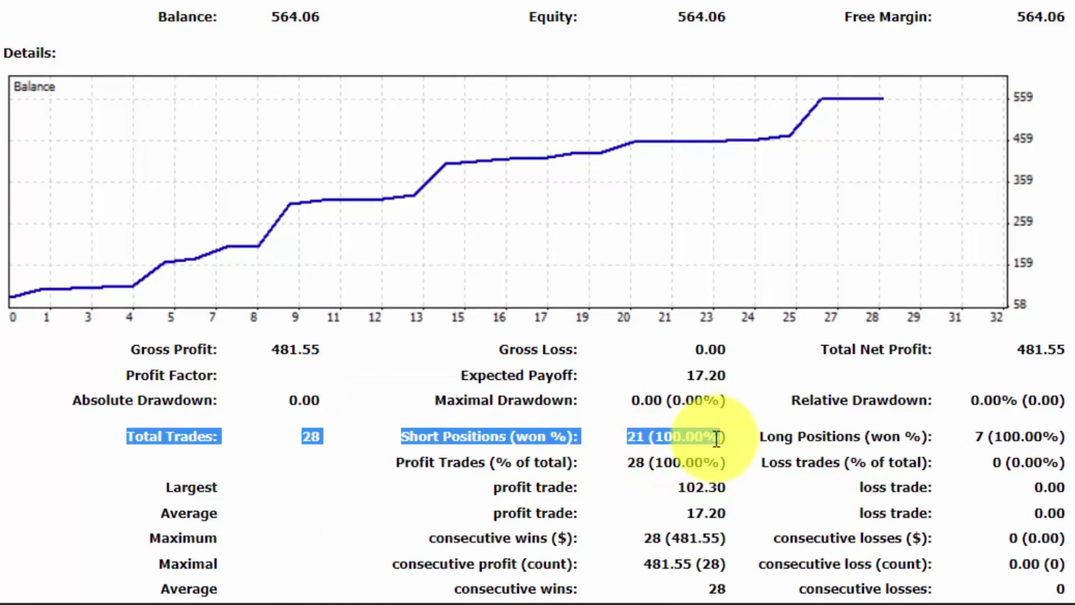
left_click(749, 470)
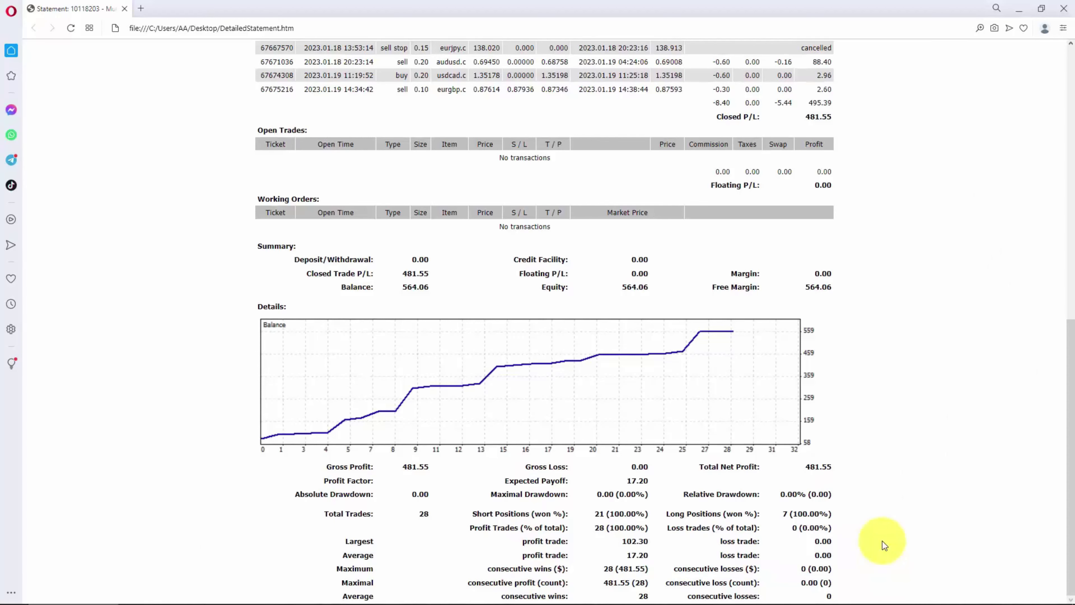
Step: Highlight the traded pairs one by one in the closed transactions, including usdjpy, usdcad, gbpusd, nzdusd, eurusd, gbpjpy and eurgbp
scroll(884, 545, "up", 10)
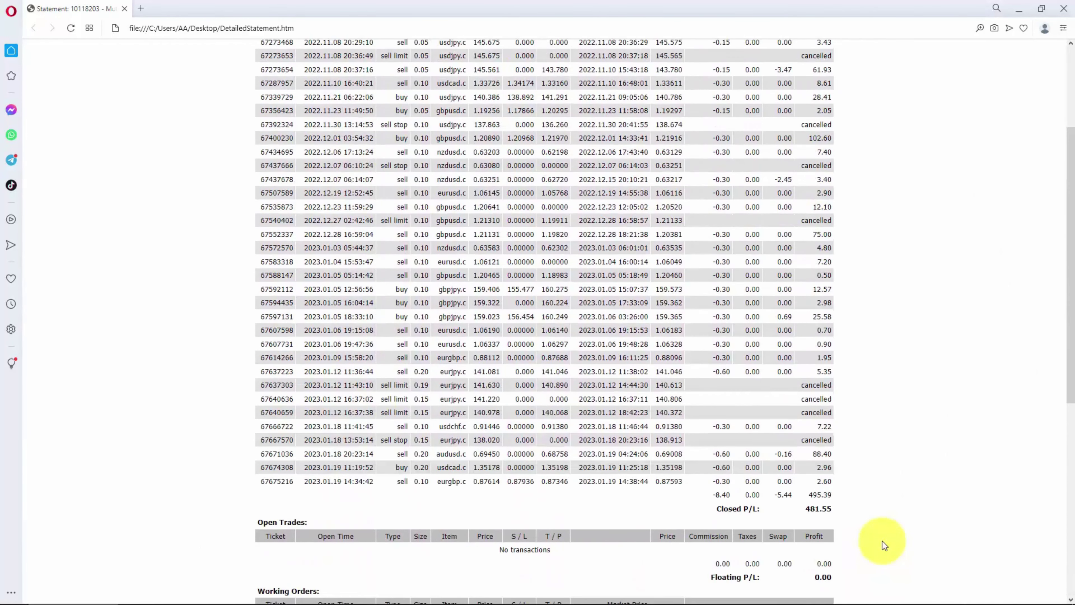
scroll(884, 545, "up", 3)
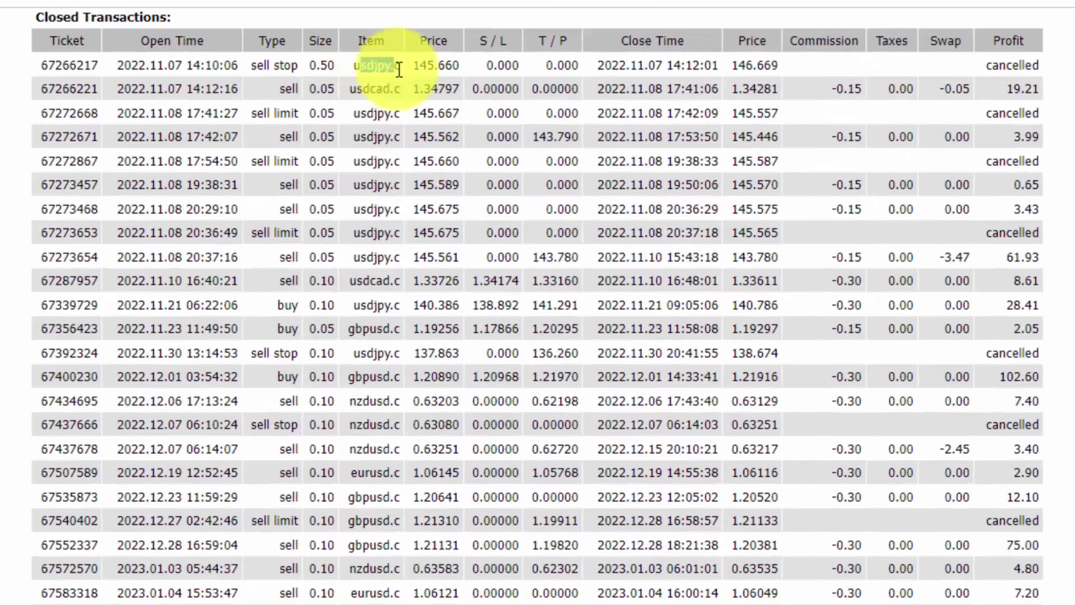
left_click_drag(380, 68, 415, 67)
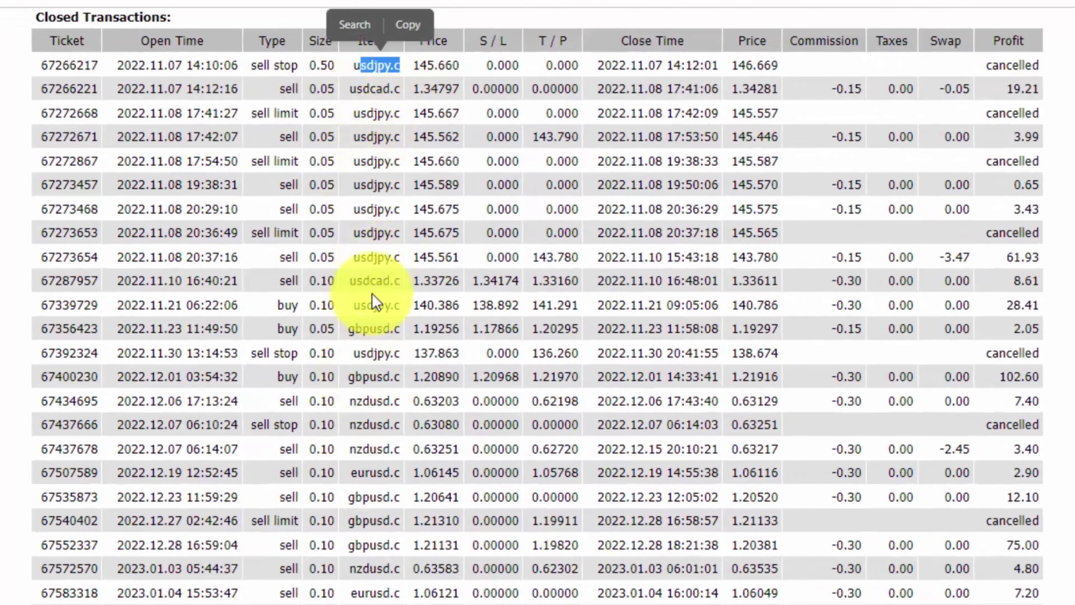
left_click_drag(357, 281, 394, 281)
left_click_drag(356, 329, 393, 329)
left_click_drag(350, 401, 405, 401)
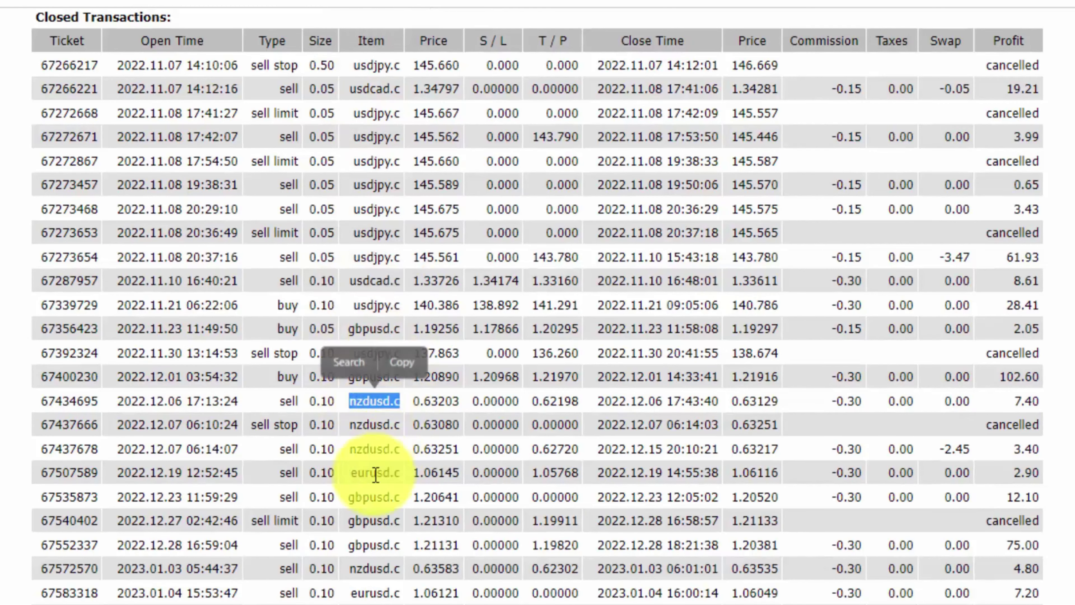
left_click_drag(359, 473, 406, 475)
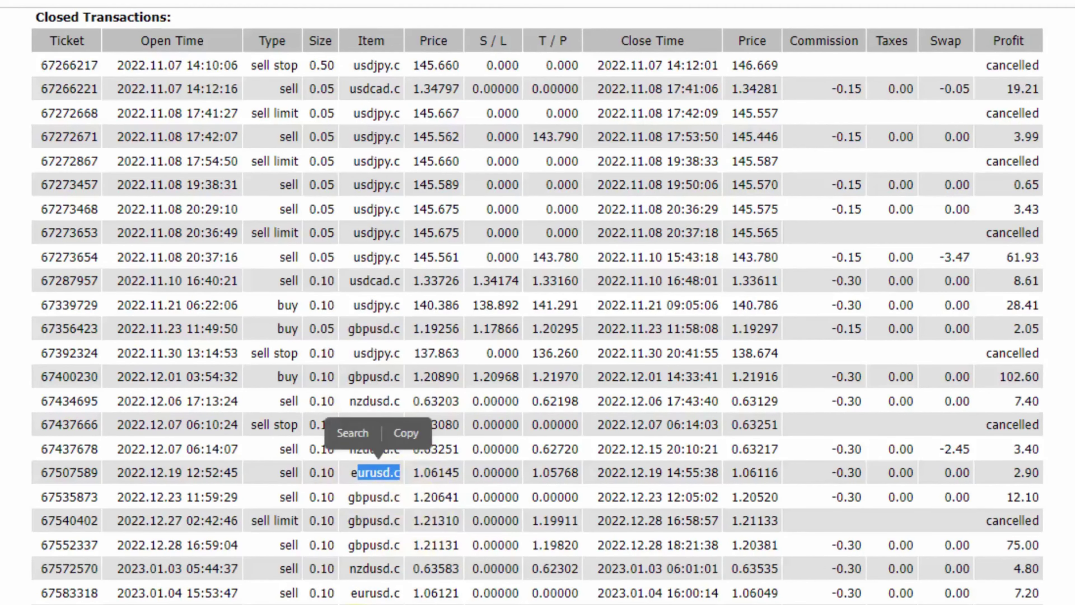
left_click_drag(402, 526, 437, 530)
scroll(461, 503, "down", 3)
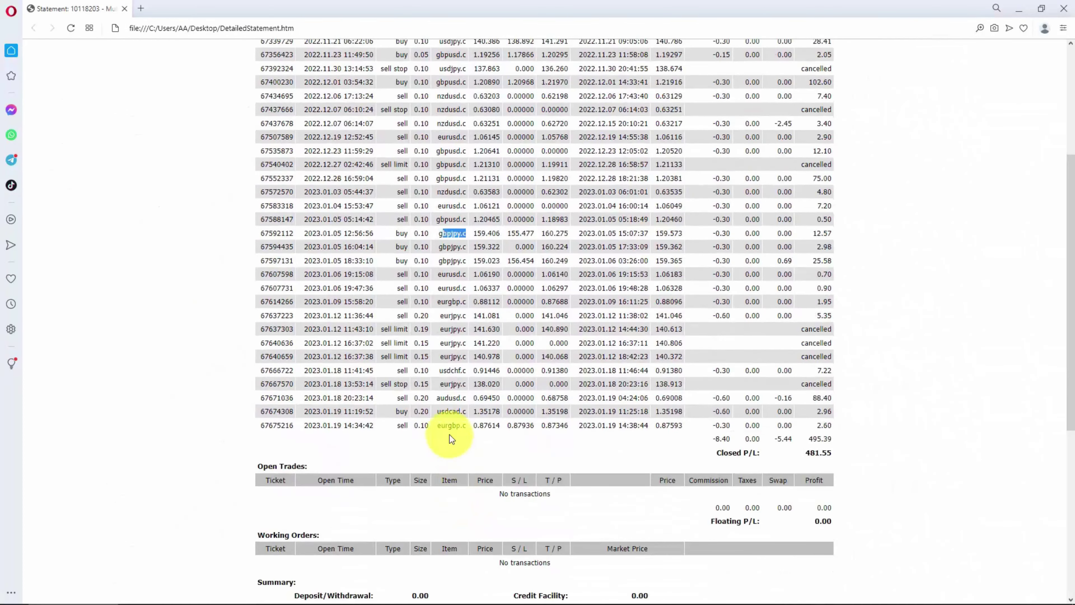
left_click_drag(440, 429, 465, 429)
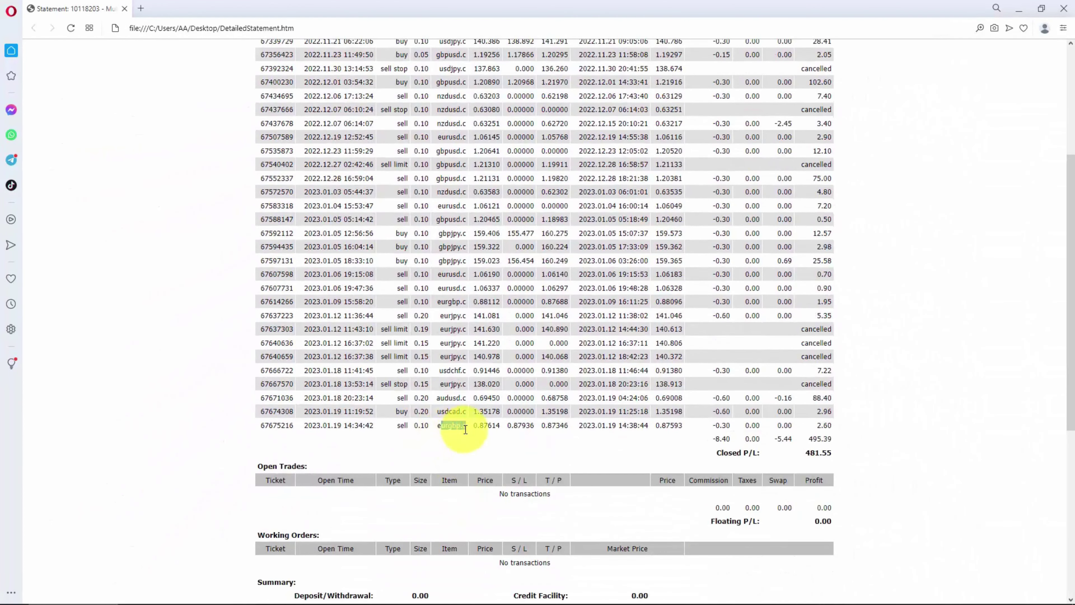
left_click(465, 429)
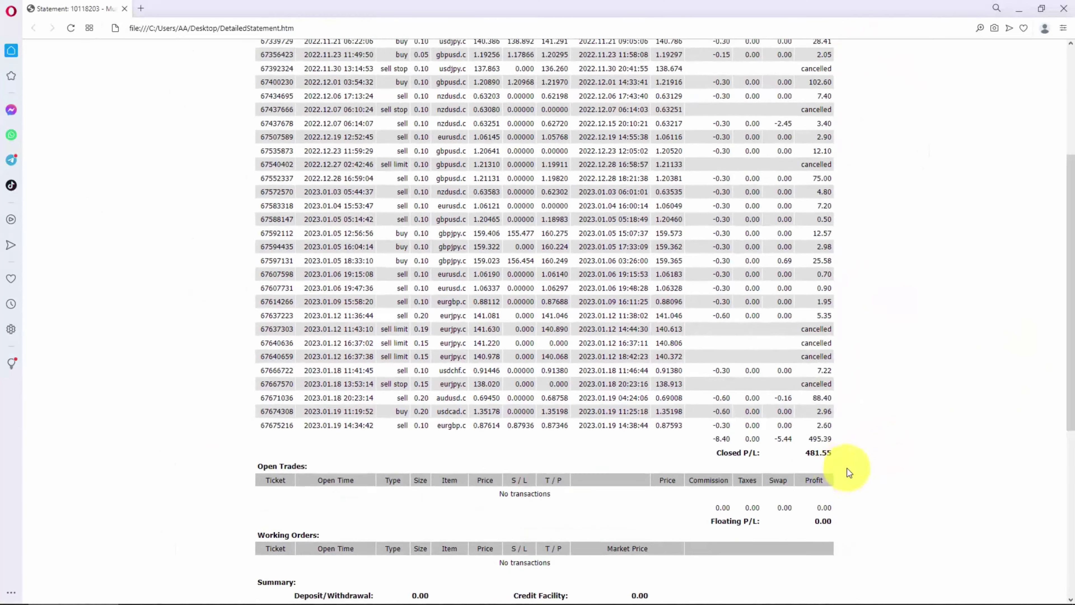
Step: Return to the start of the closed transactions and highlight the first trade's open date and the first listed profit
scroll(287, 69, "up", 4)
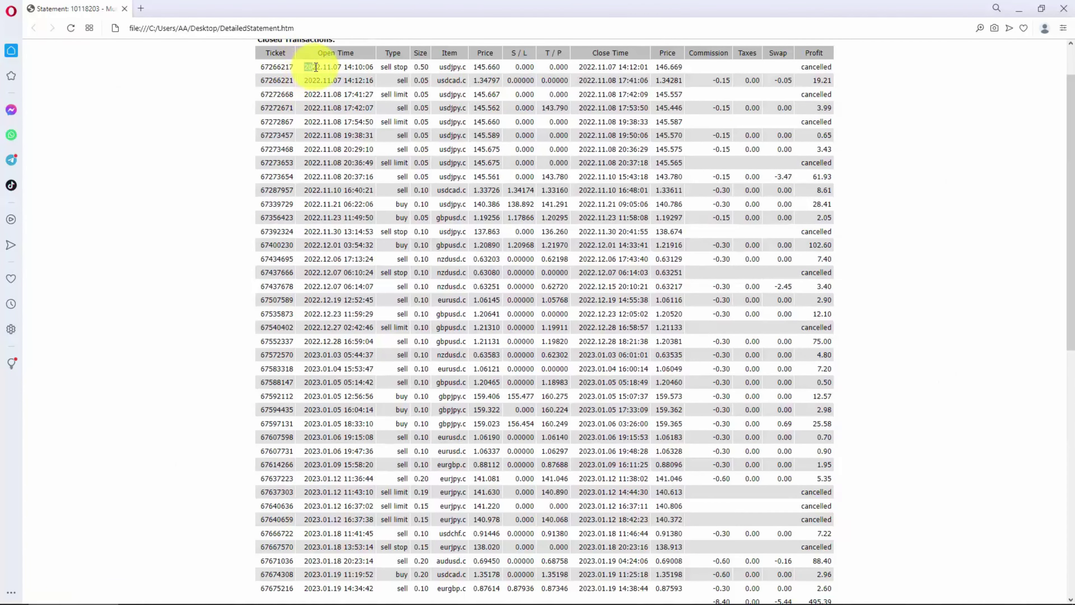
double_click(830, 81)
left_click_drag(832, 81, 825, 81)
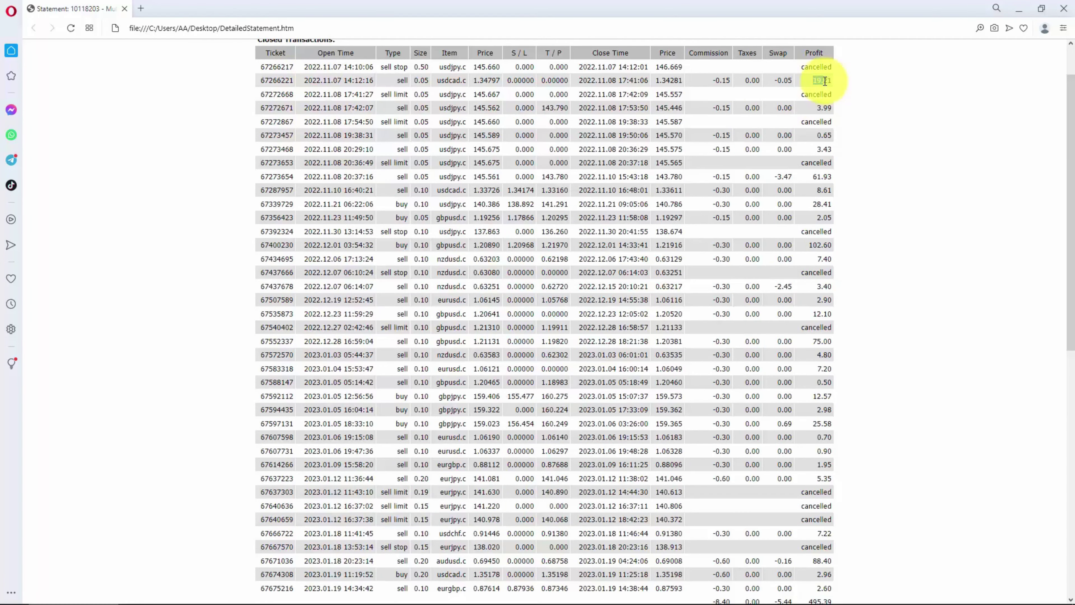
Step: Highlight the Closed P/L total at the end of the closed transactions and examine the balance graph
scroll(795, 216, "down", 4)
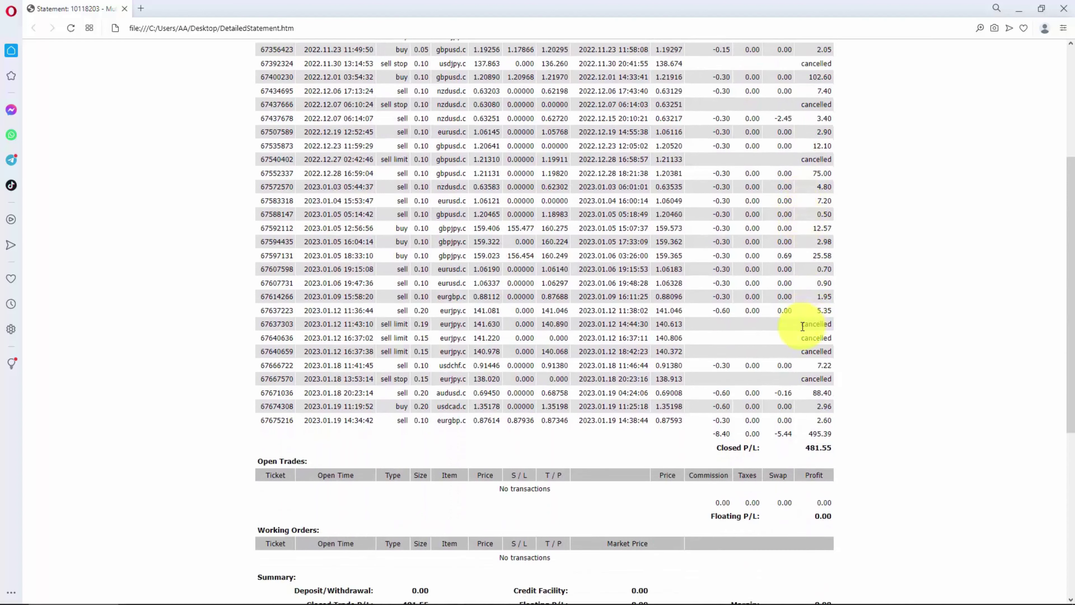
scroll(794, 319, "down", 8)
left_click_drag(901, 103, 921, 107)
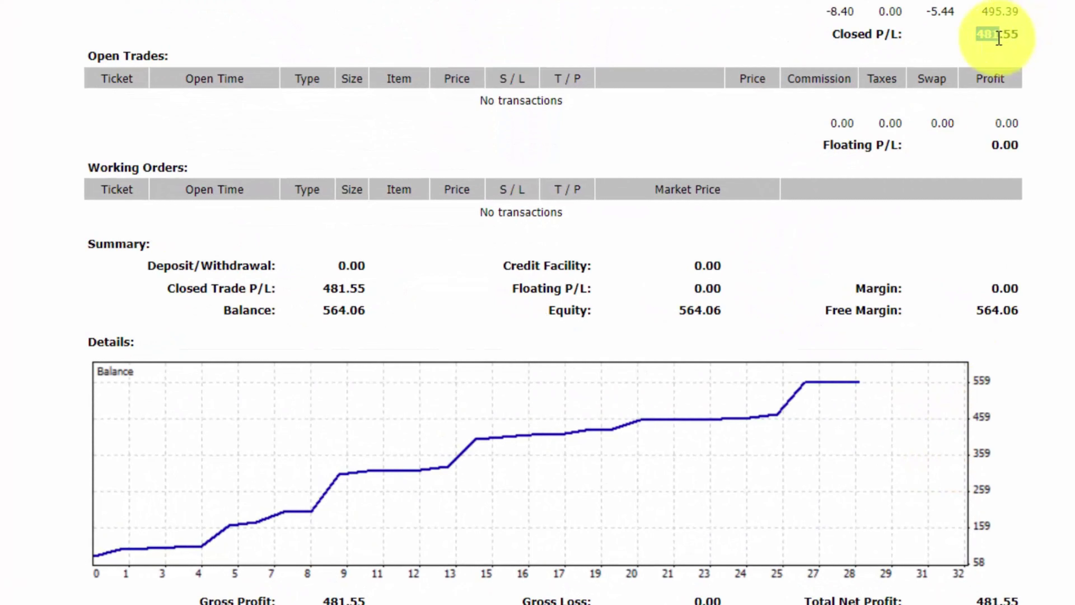
left_click_drag(998, 39, 1022, 42)
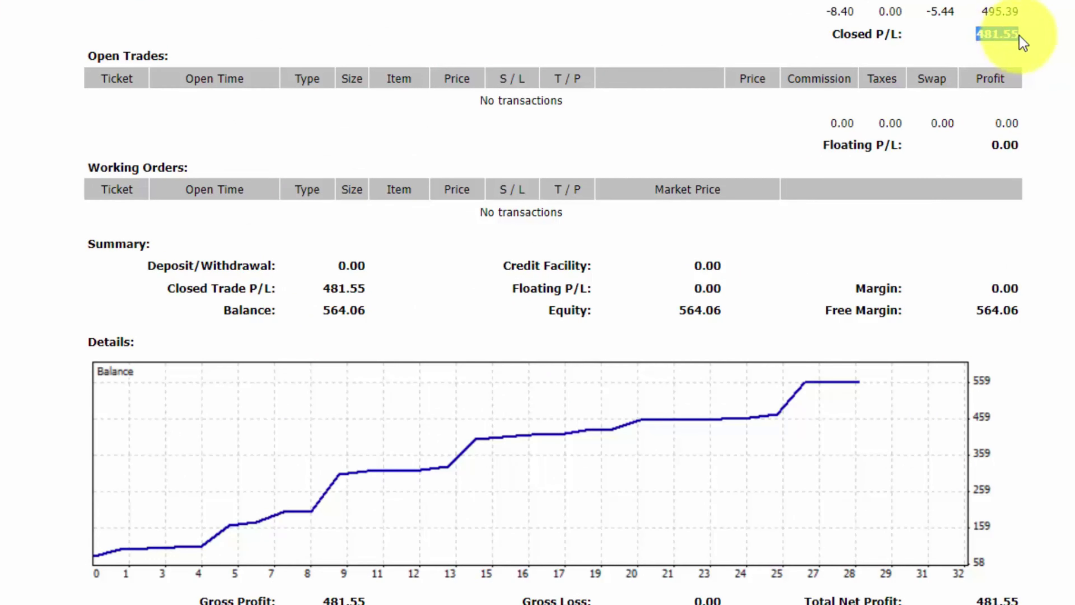
left_click(773, 551)
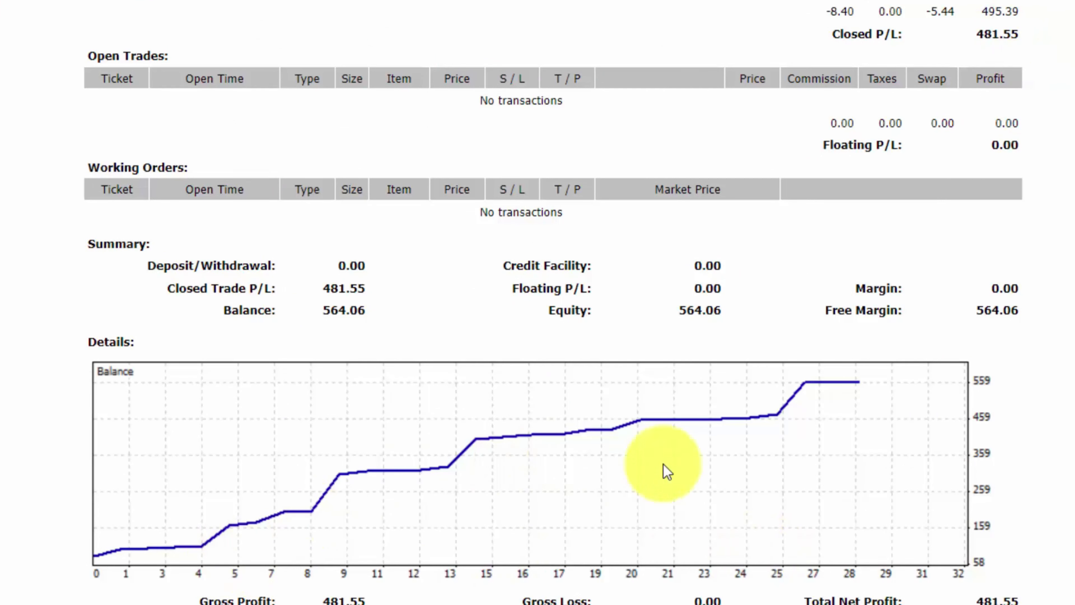